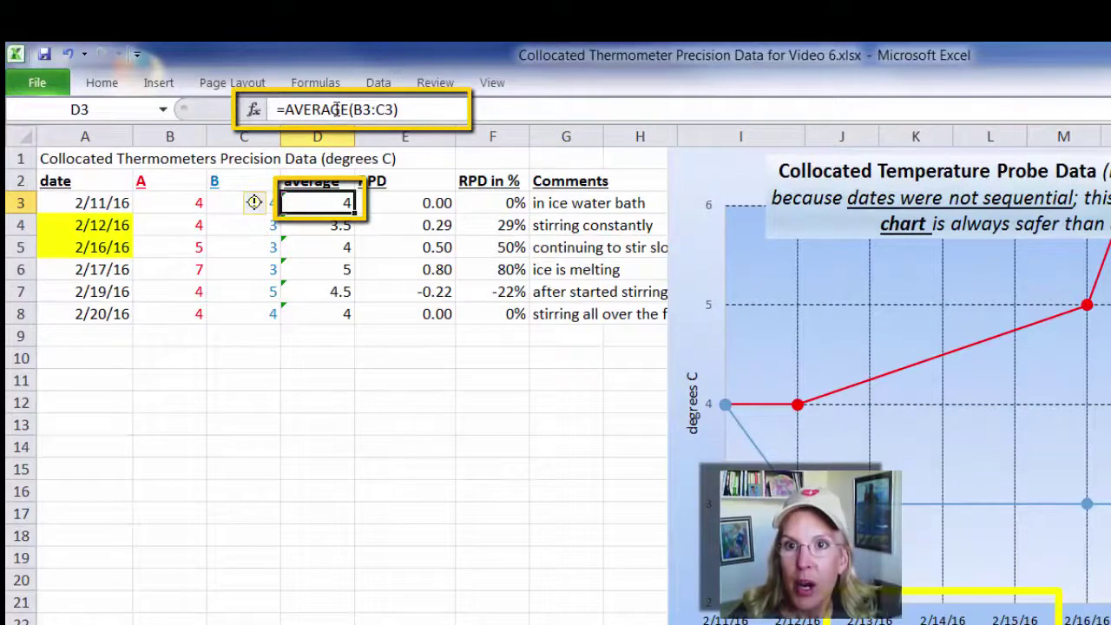
# Step: Begin editing the =AVERAGE(B3:C3) formula in cell D3 for probes A and B
pyautogui.click(336, 109)
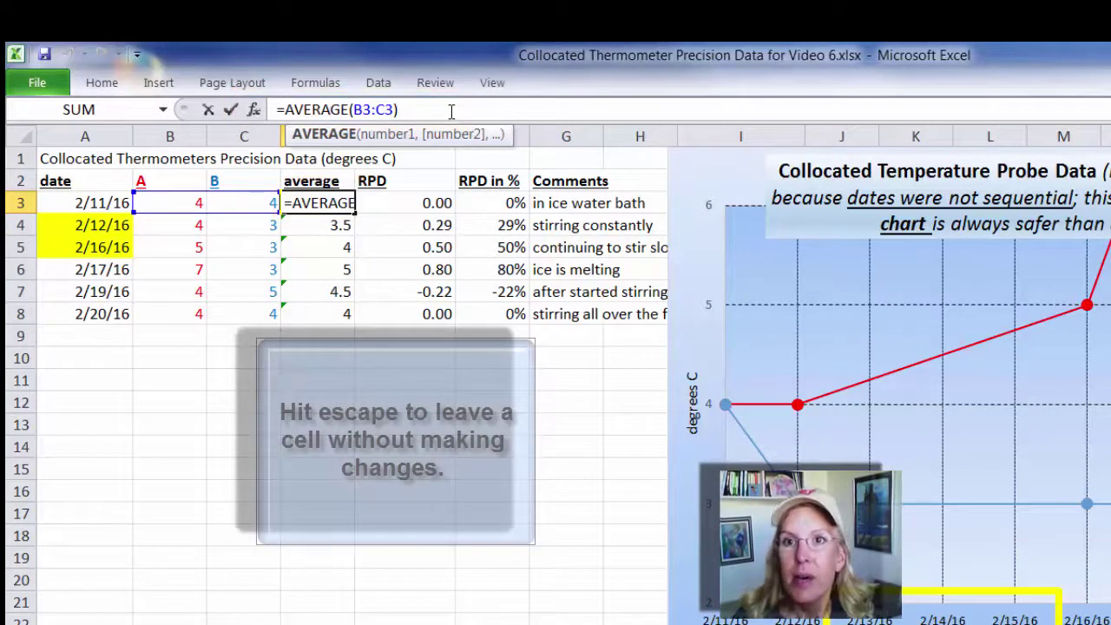
pyautogui.press('Escape')
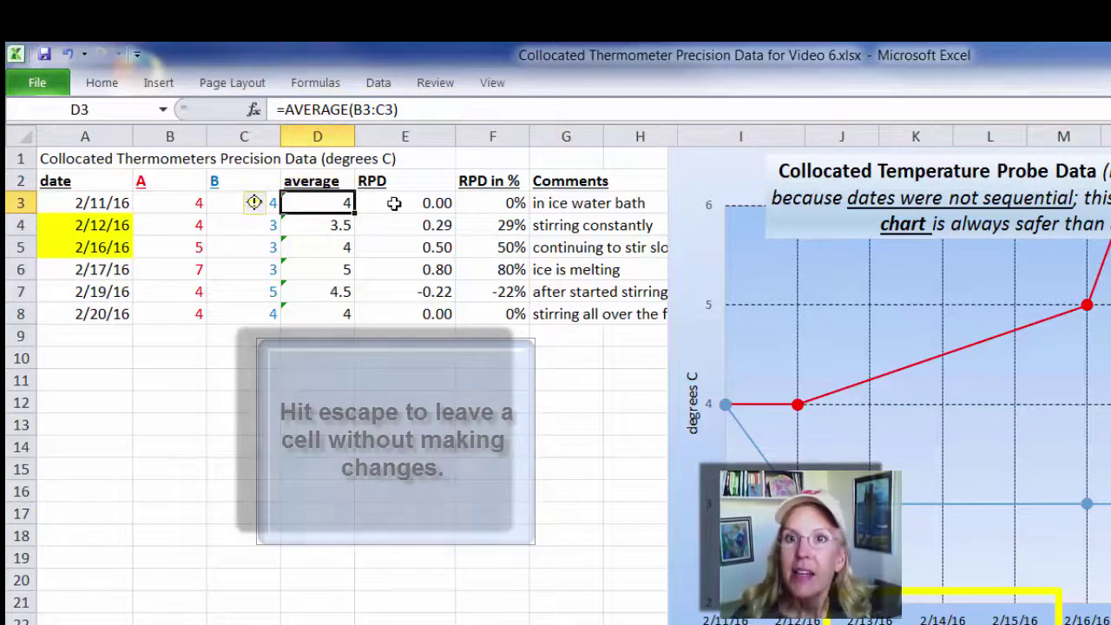
pyautogui.click(393, 203)
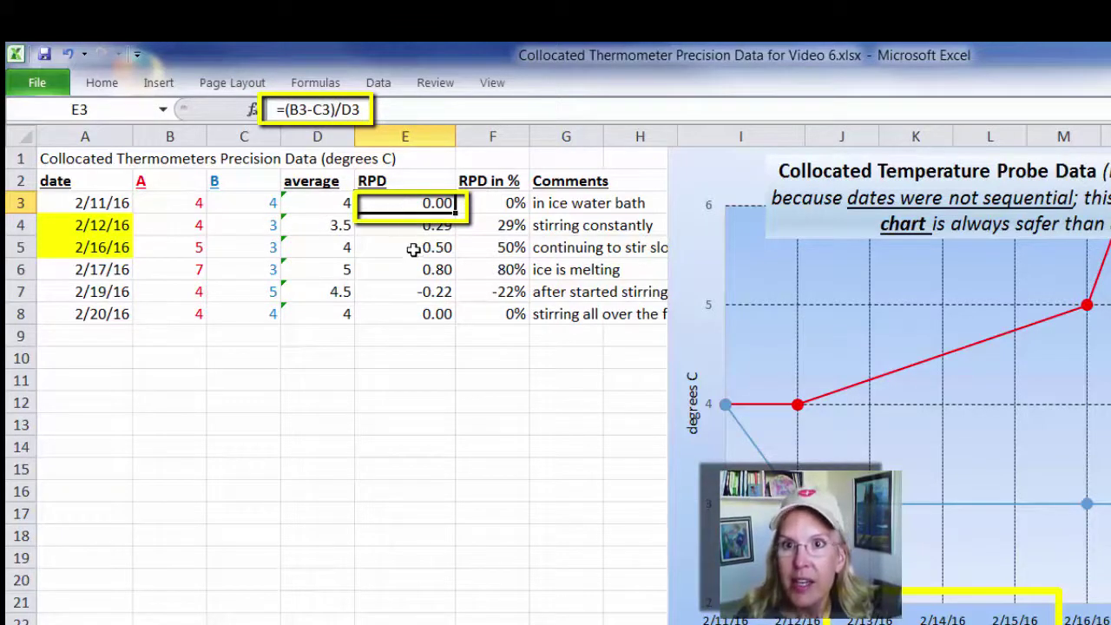
# Step: Confirm E3's =(B3-C3)/D3 and F3's =E3 formulas, then select the whole column F
pyautogui.click(338, 111)
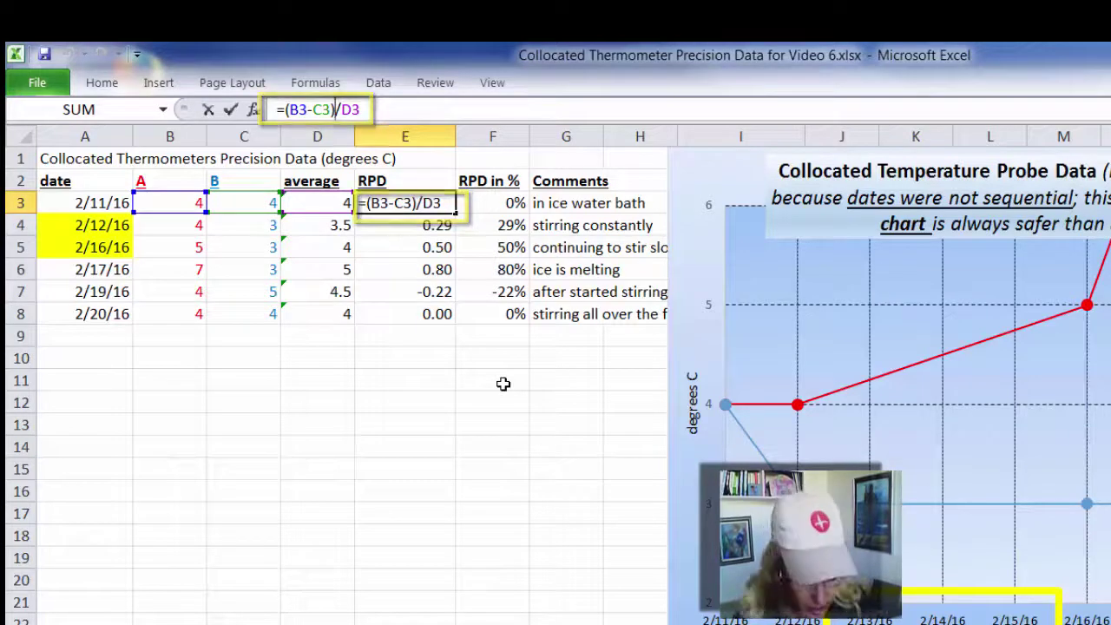
pyautogui.press('Return')
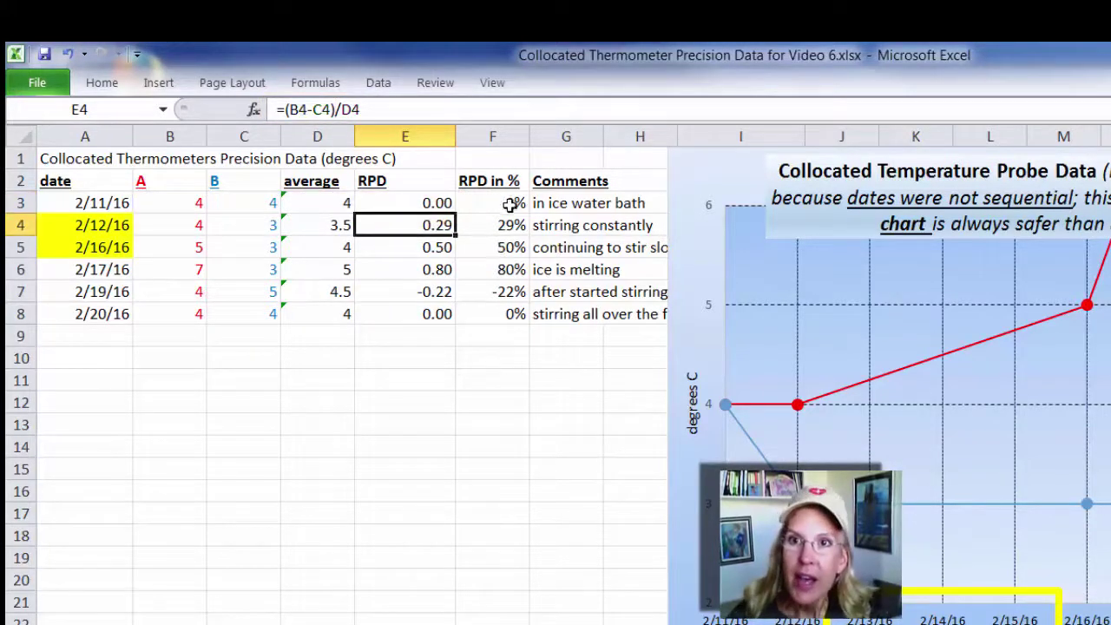
pyautogui.click(509, 205)
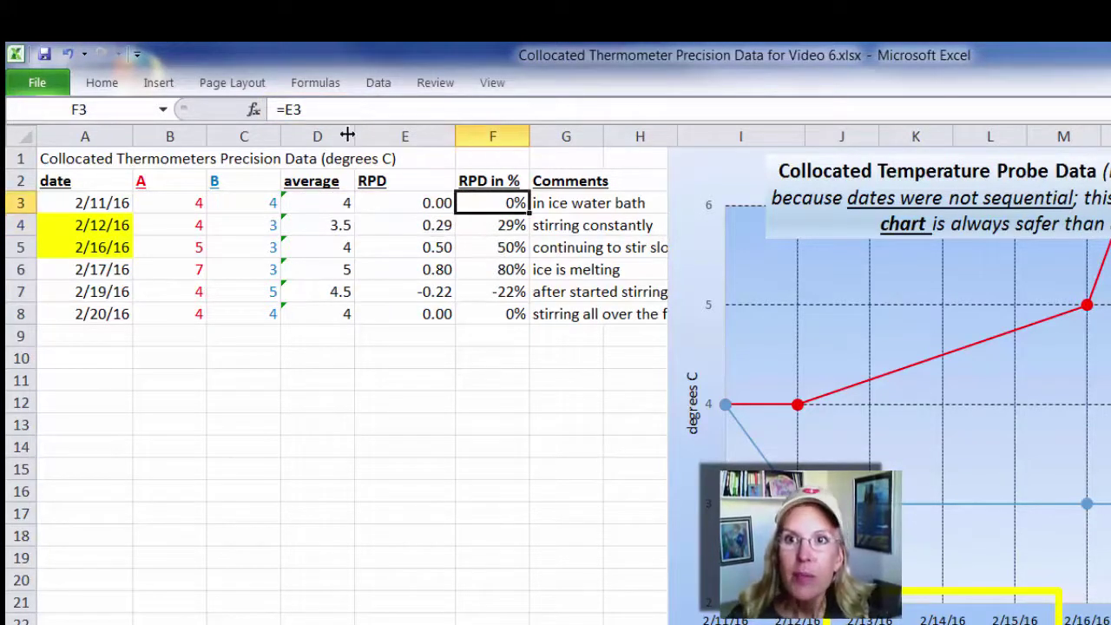
pyautogui.click(295, 109)
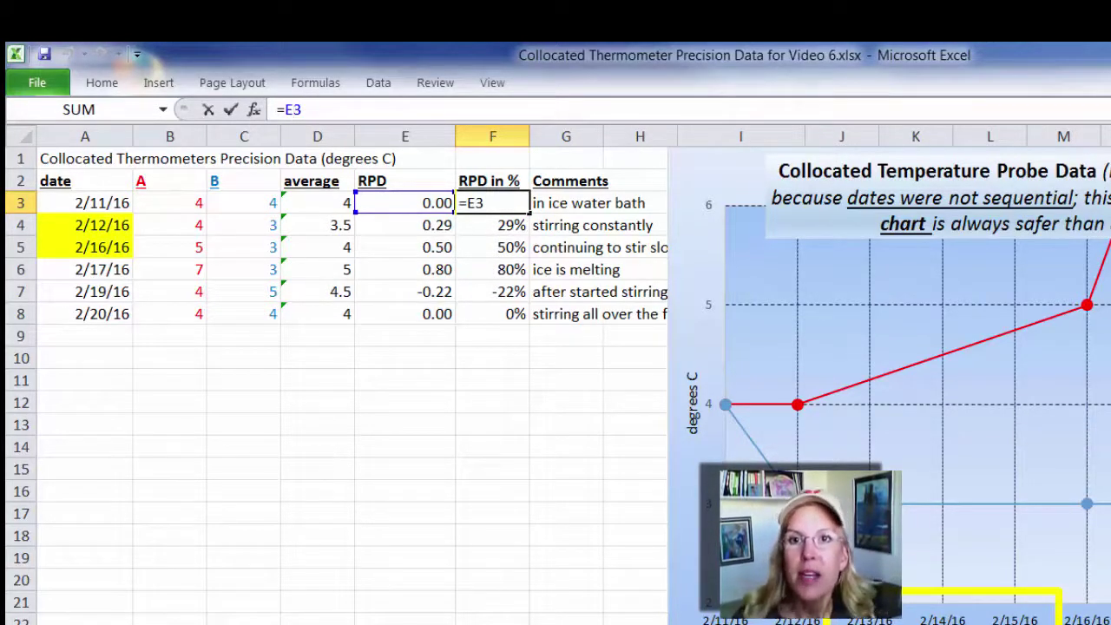
pyautogui.press('Return')
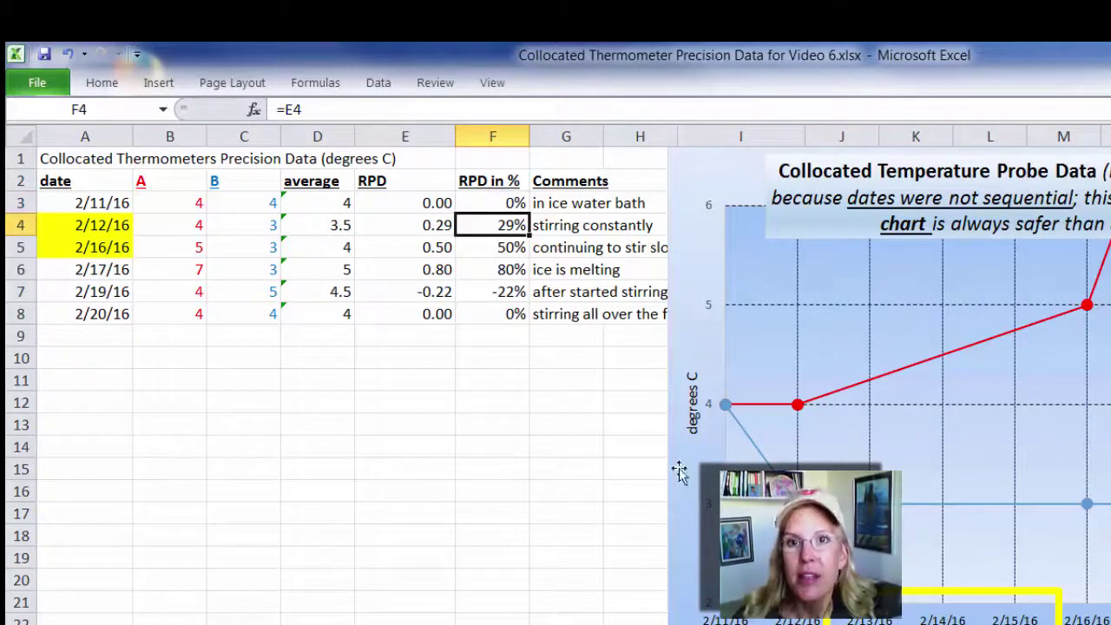
pyautogui.click(503, 203)
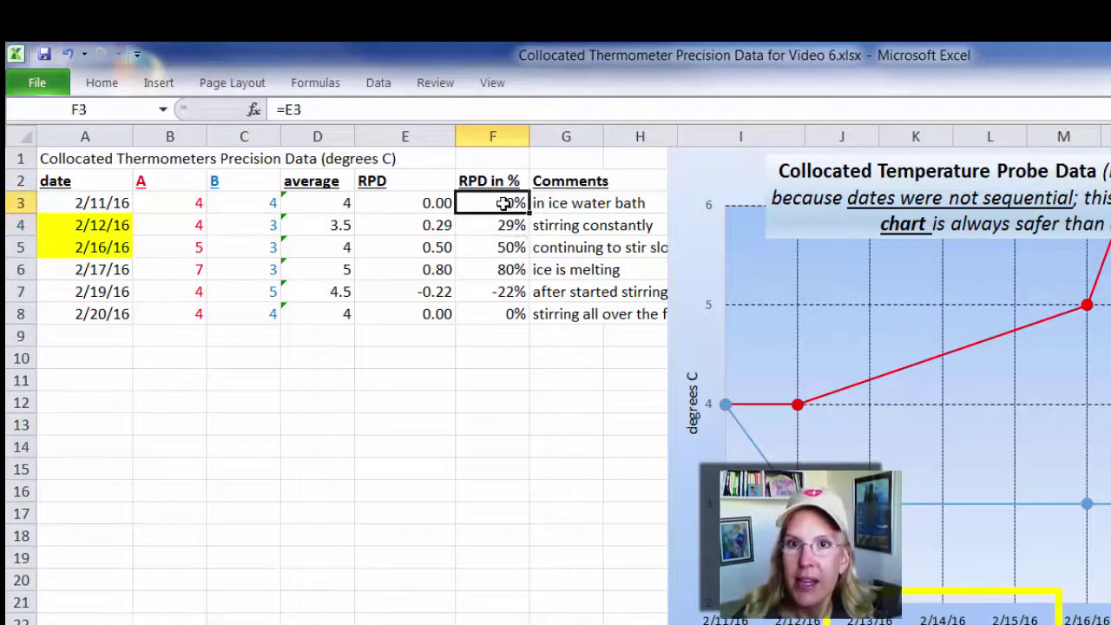
pyautogui.click(503, 135)
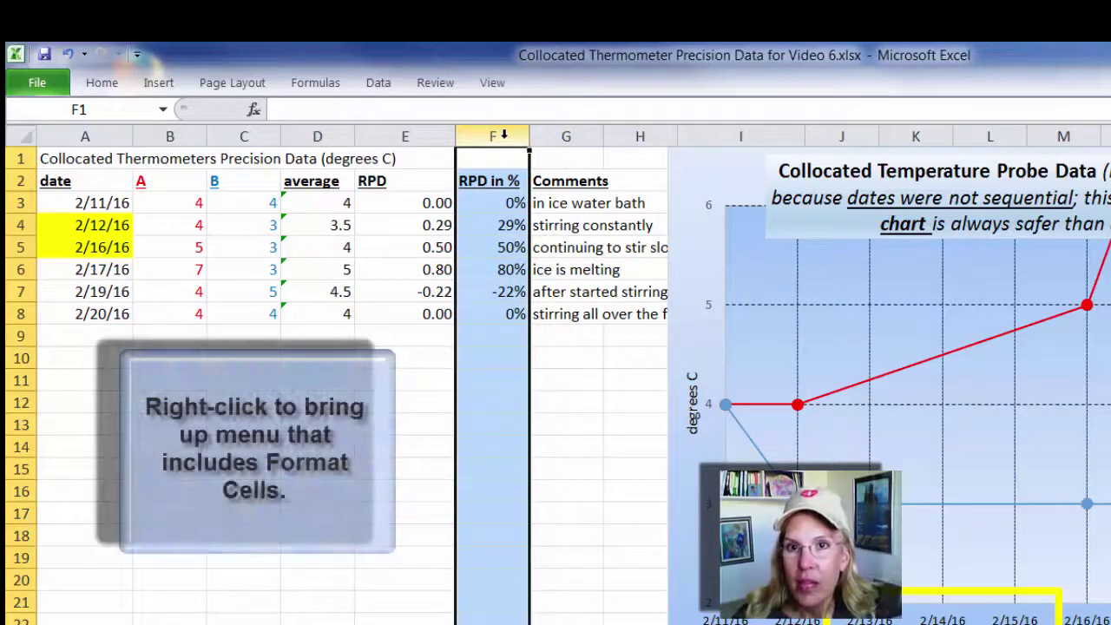
# Step: Format the RPD in % column F as Percentage with 0 decimal places
pyautogui.rightClick(504, 136)
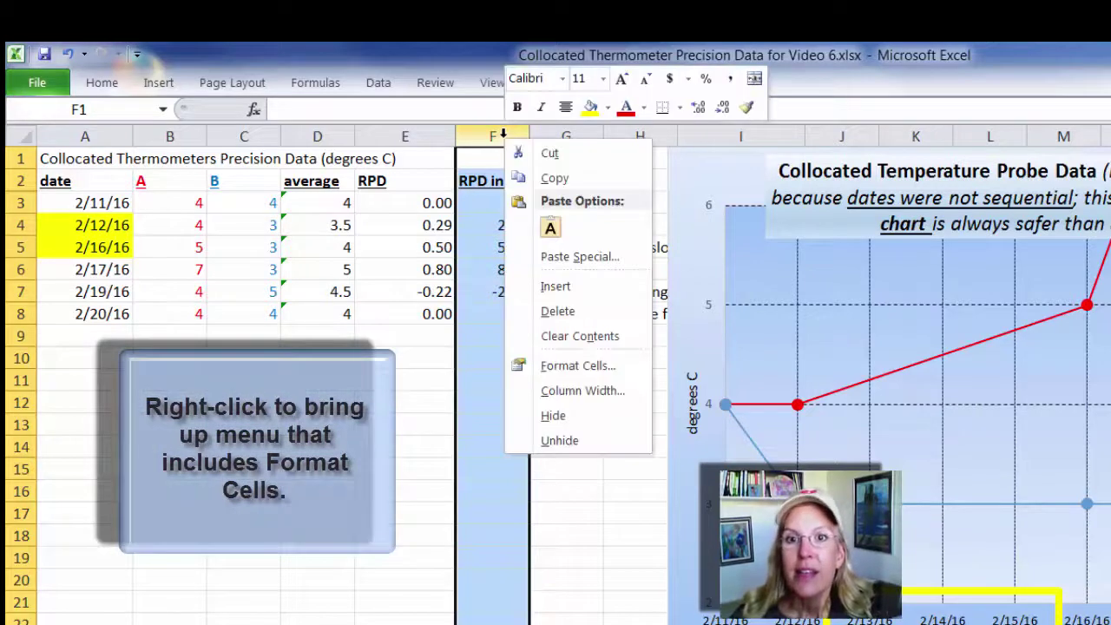
pyautogui.click(560, 366)
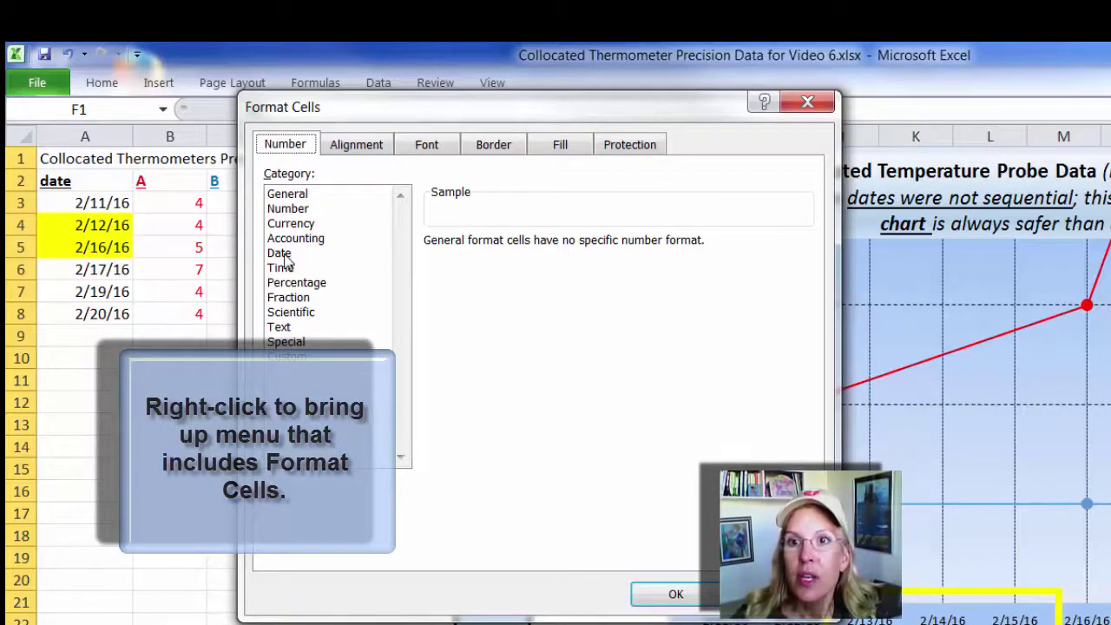
pyautogui.click(287, 284)
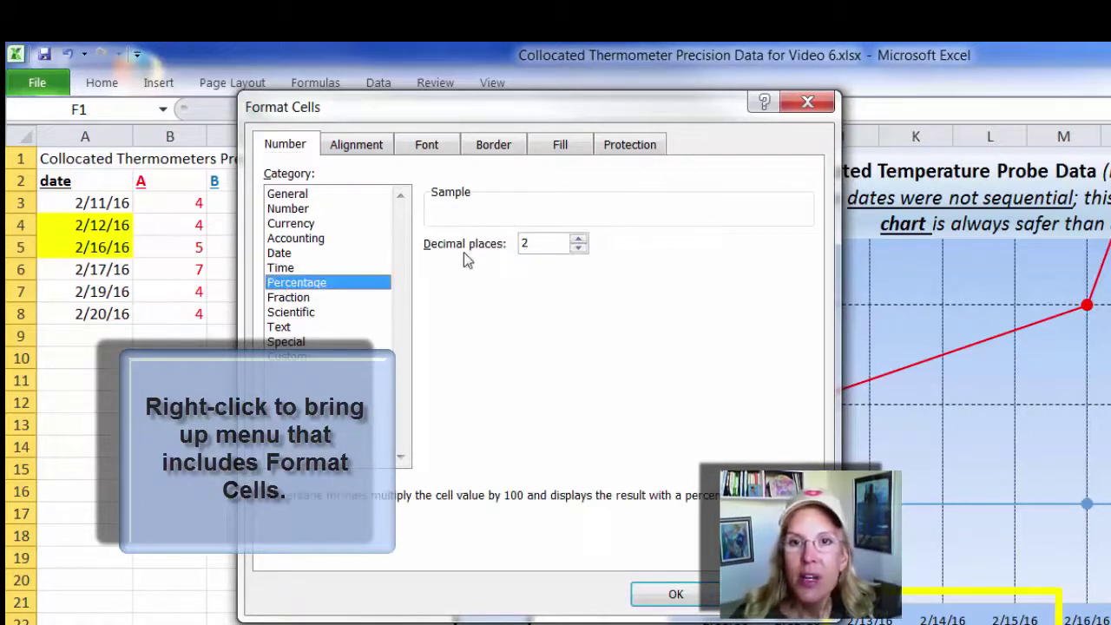
pyautogui.moveTo(633, 106); pyautogui.dragTo(928, 111)
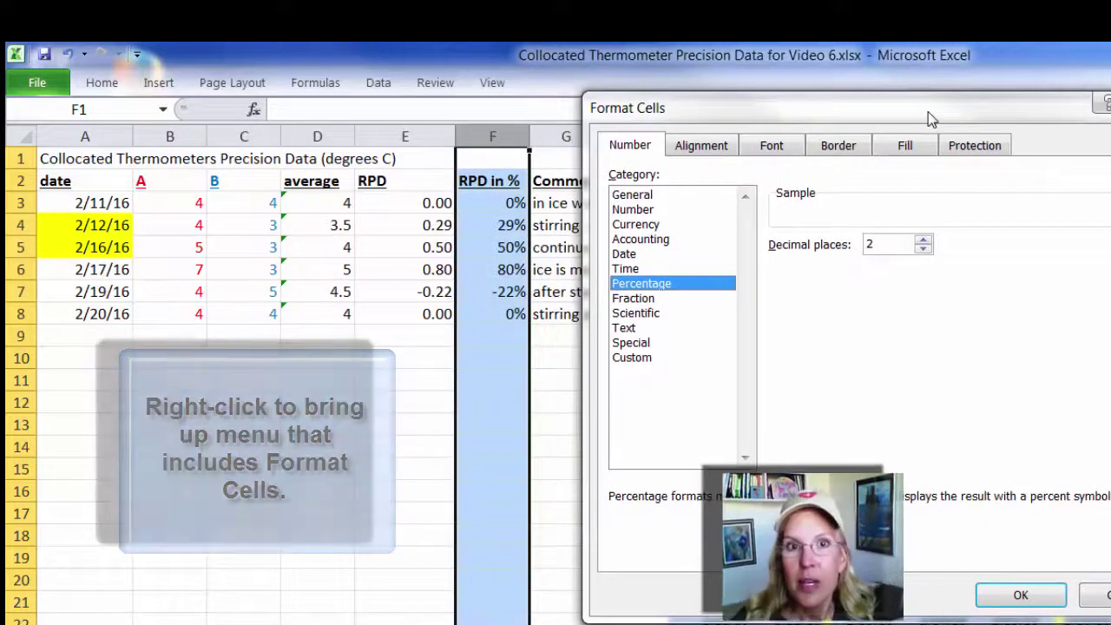
pyautogui.click(925, 249)
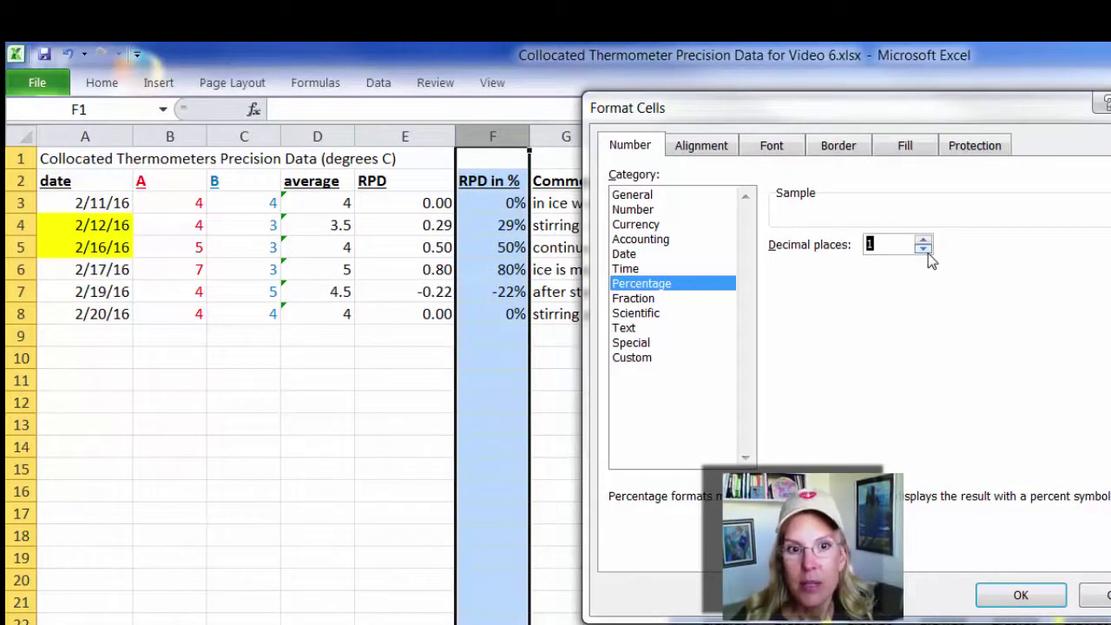
pyautogui.click(998, 596)
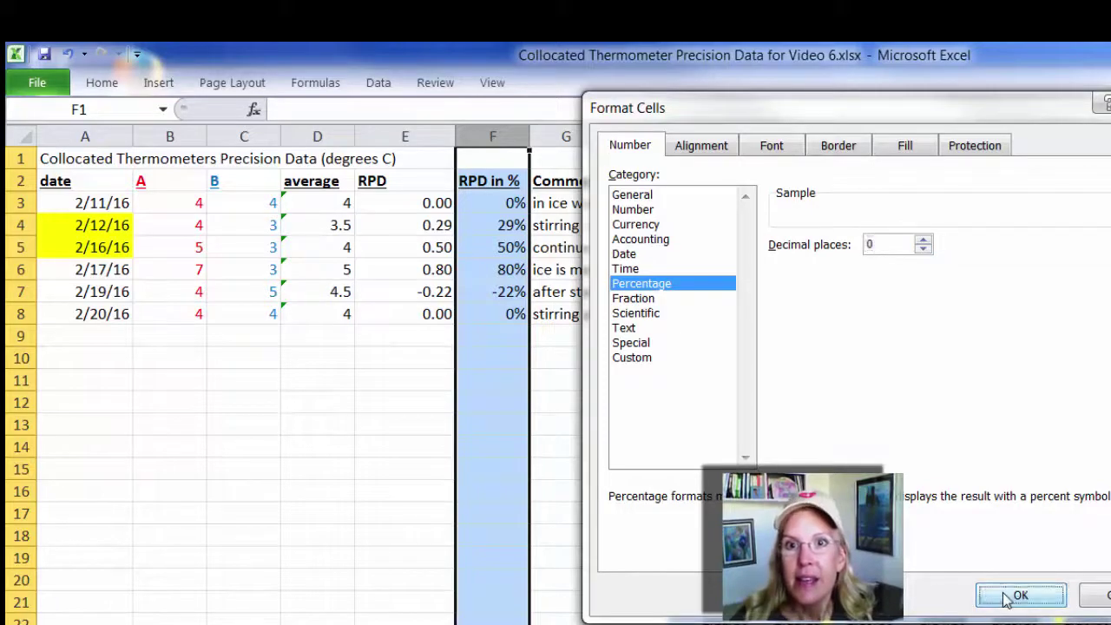
pyautogui.click(498, 203)
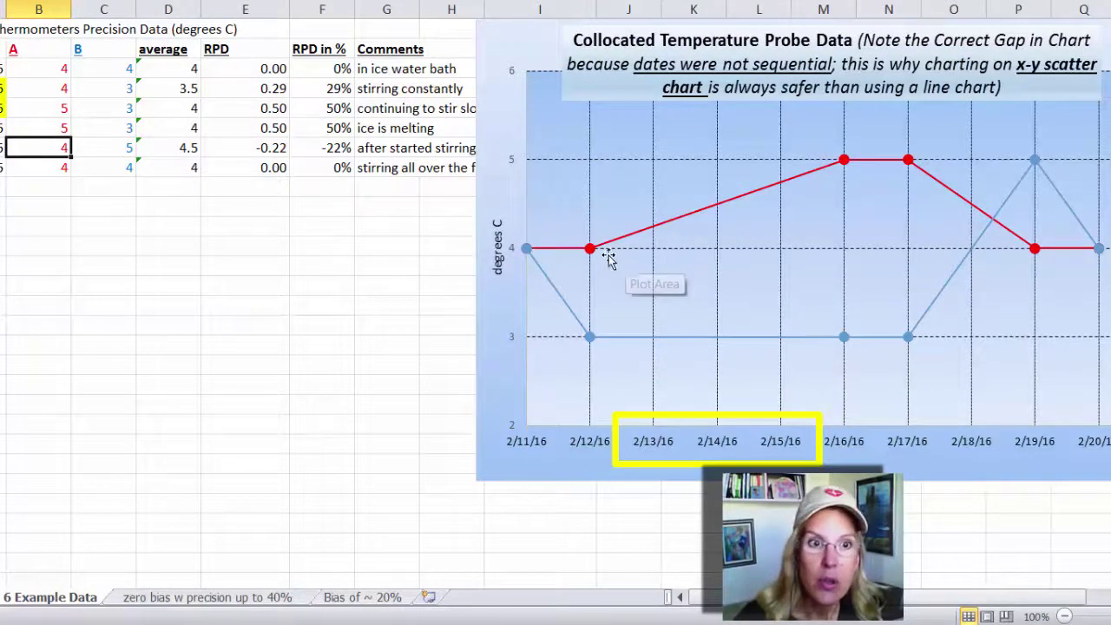
# Step: Check the chart's plotted probe A and B values for the updated 2/17/16 reading
pyautogui.moveTo(535, 253)
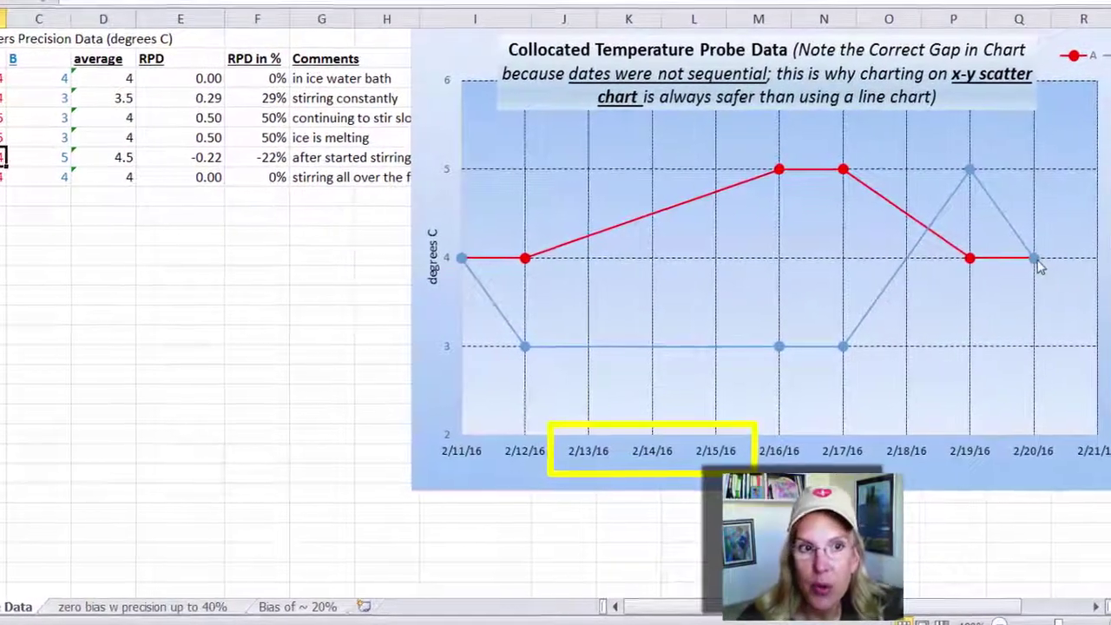
pyautogui.moveTo(1029, 267)
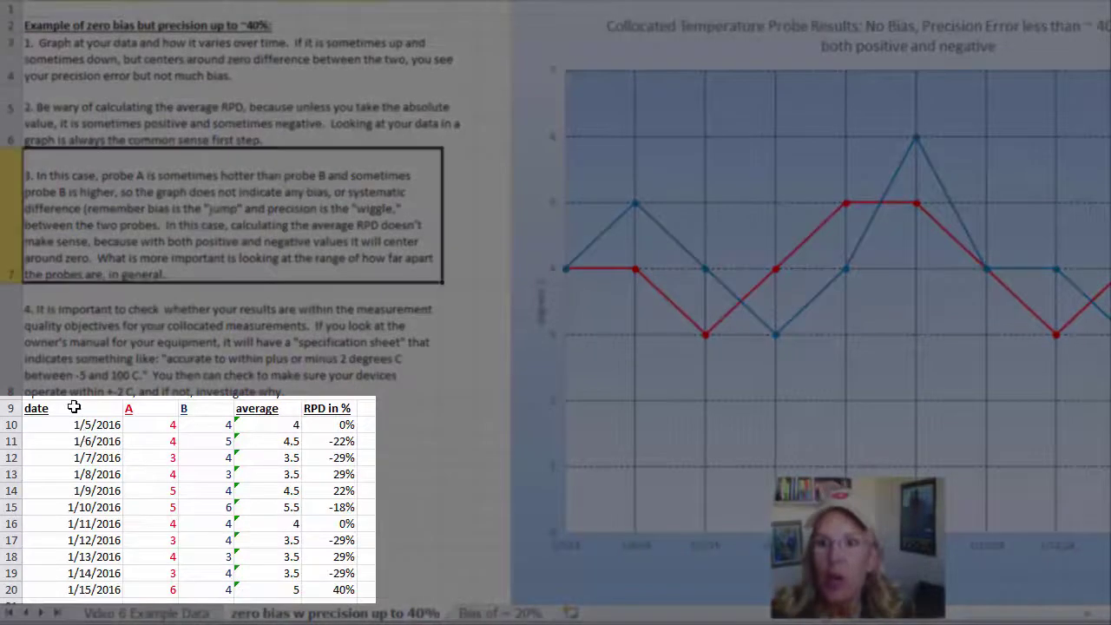
pyautogui.click(87, 409)
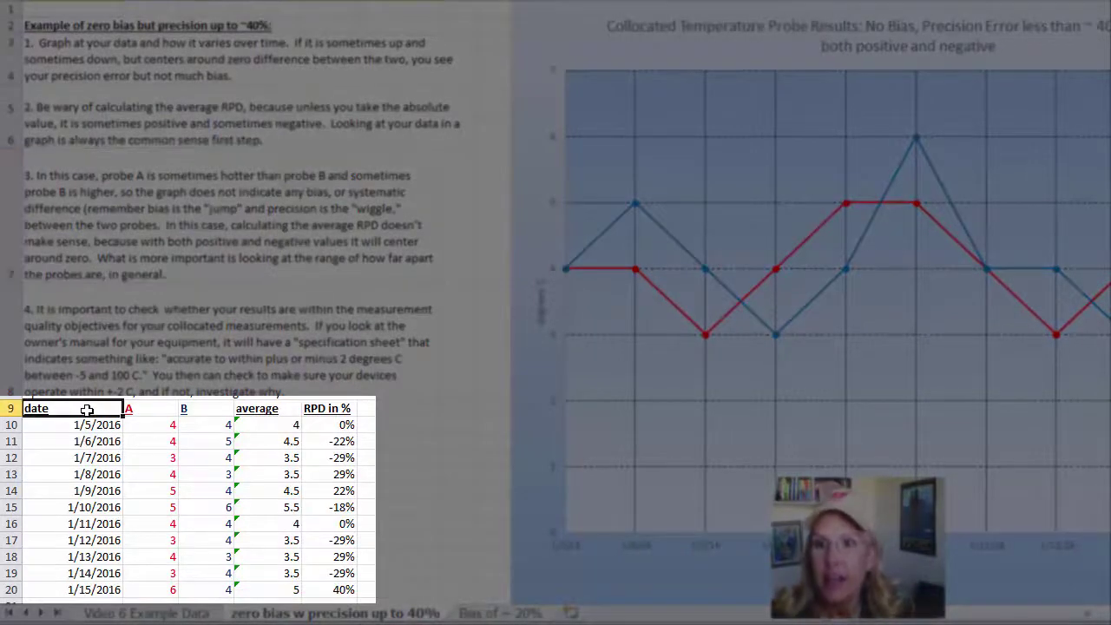
pyautogui.hotkey('ctrl', 'space')
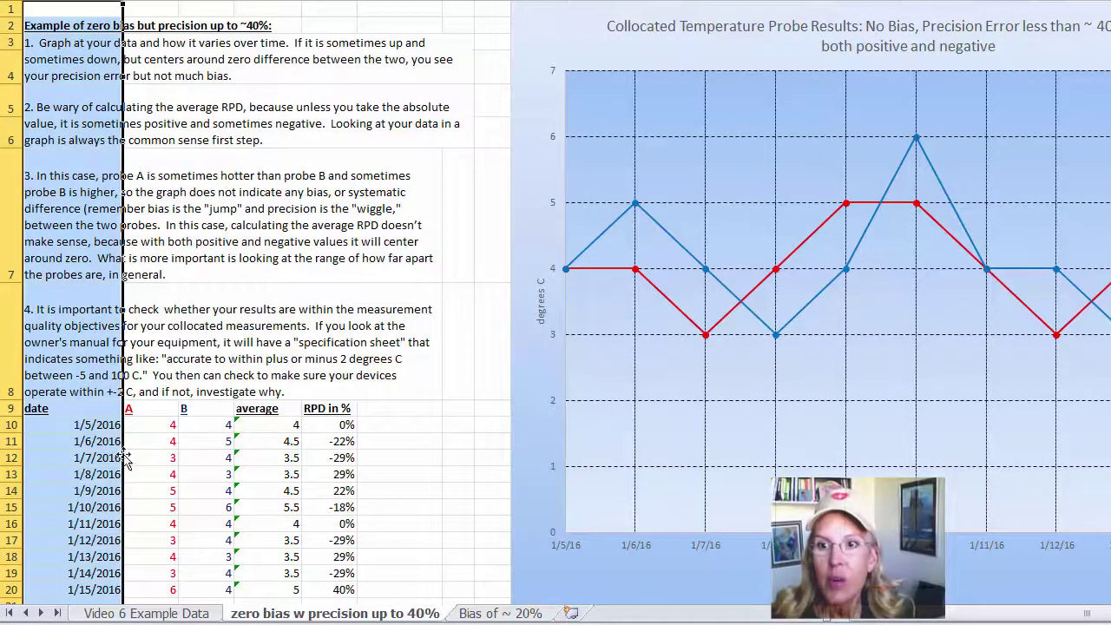
pyautogui.click(150, 429)
pyautogui.scroll(-1, 150, 373)
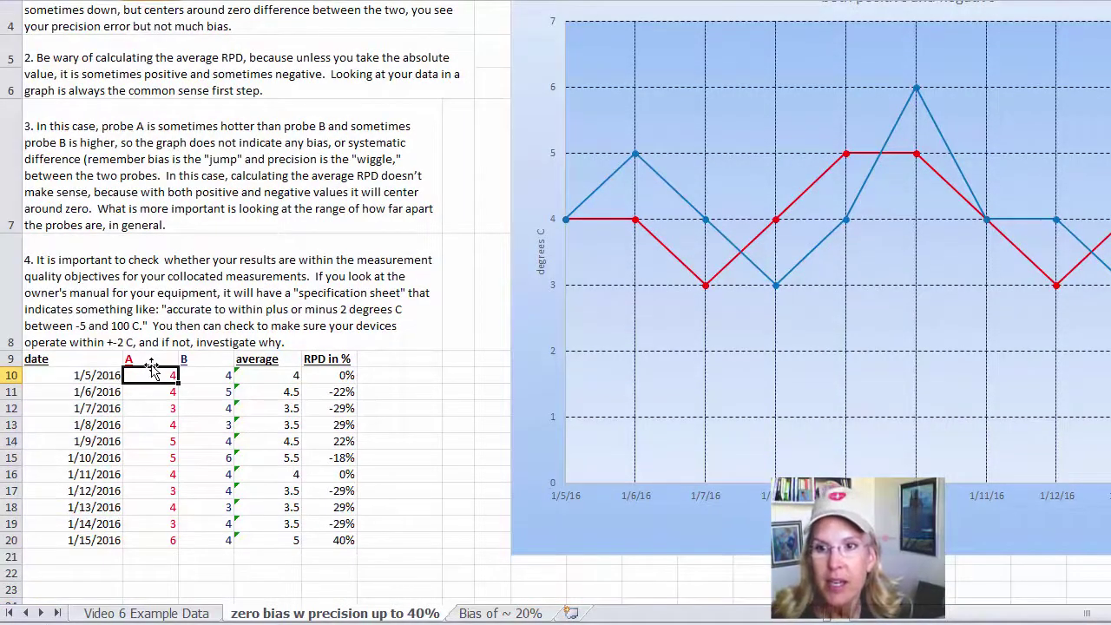
pyautogui.moveTo(149, 359); pyautogui.dragTo(158, 539)
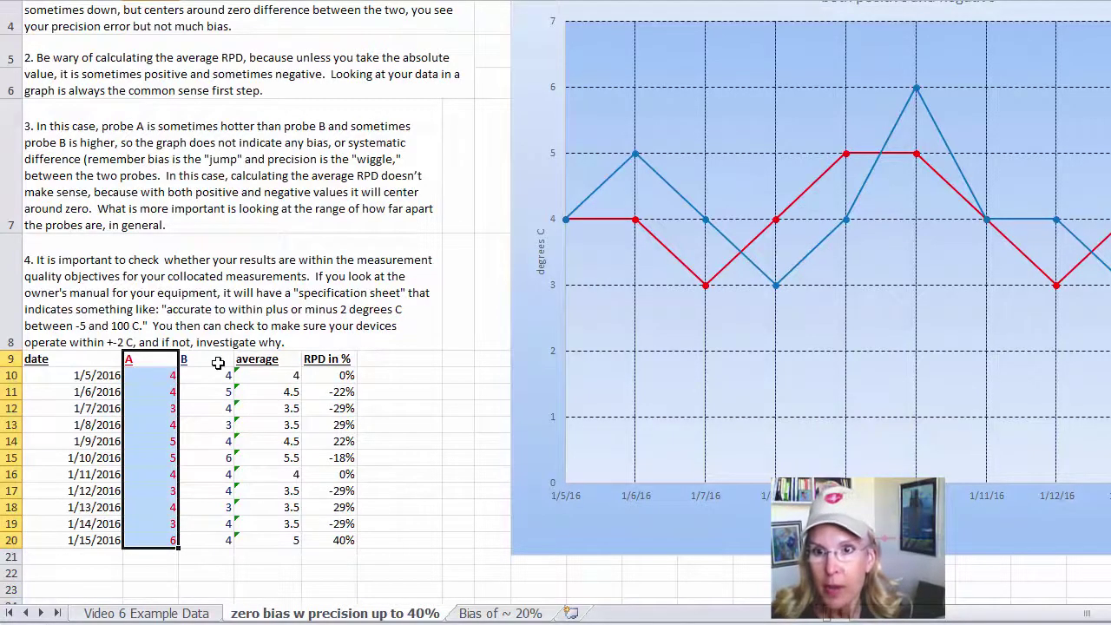
pyautogui.moveTo(218, 363); pyautogui.dragTo(209, 538)
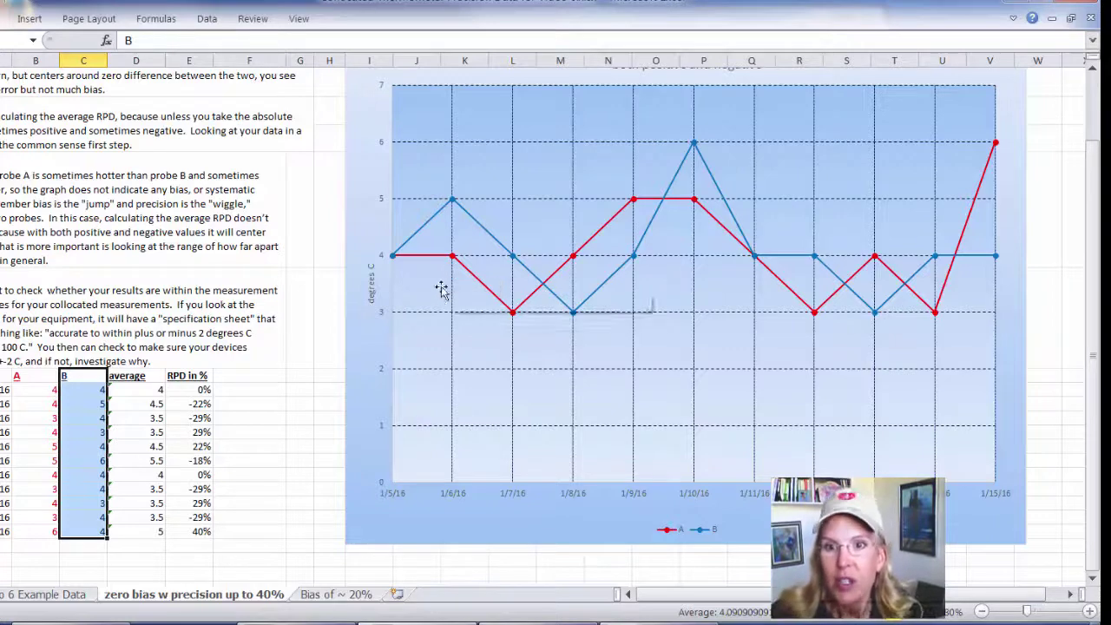
pyautogui.click(199, 376)
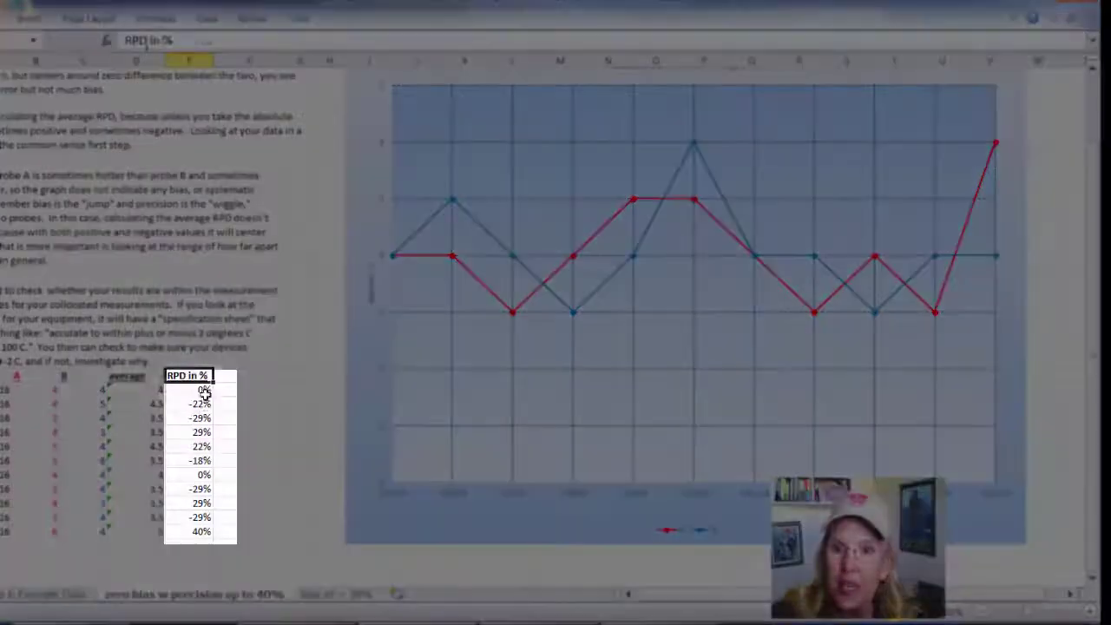
pyautogui.click(202, 390)
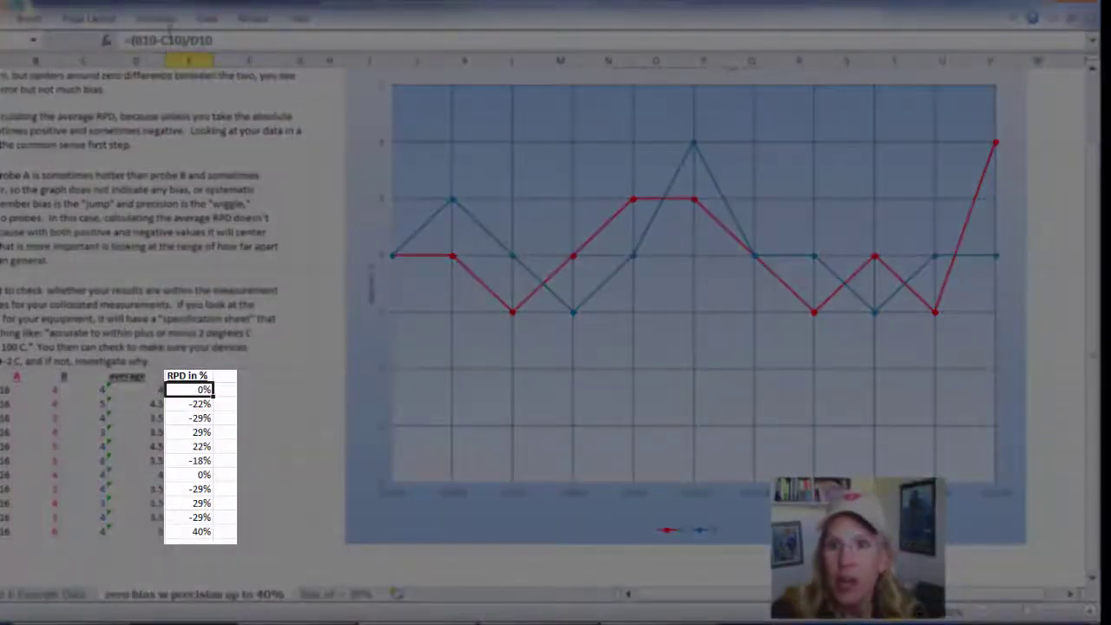
pyautogui.doubleClick(202, 389)
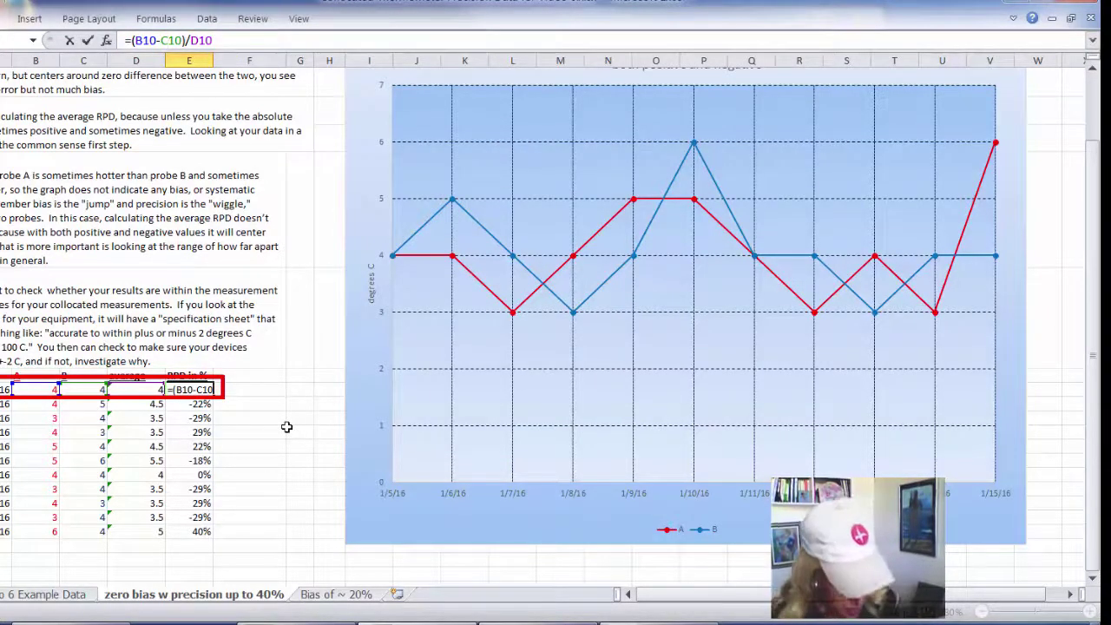
pyautogui.press('Return')
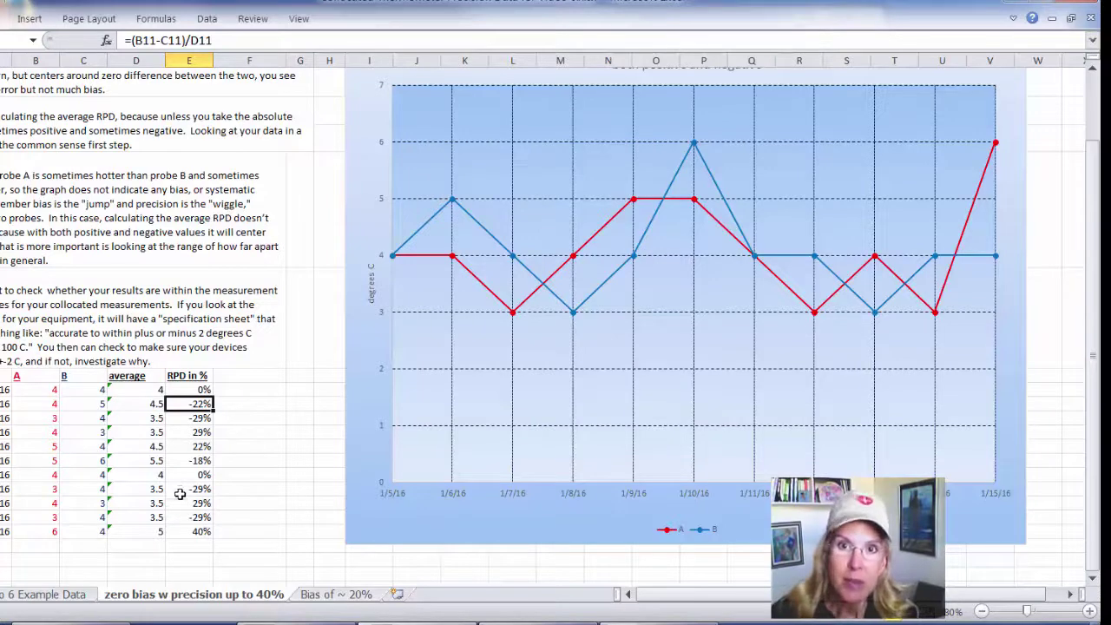
pyautogui.moveTo(188, 390); pyautogui.dragTo(188, 531)
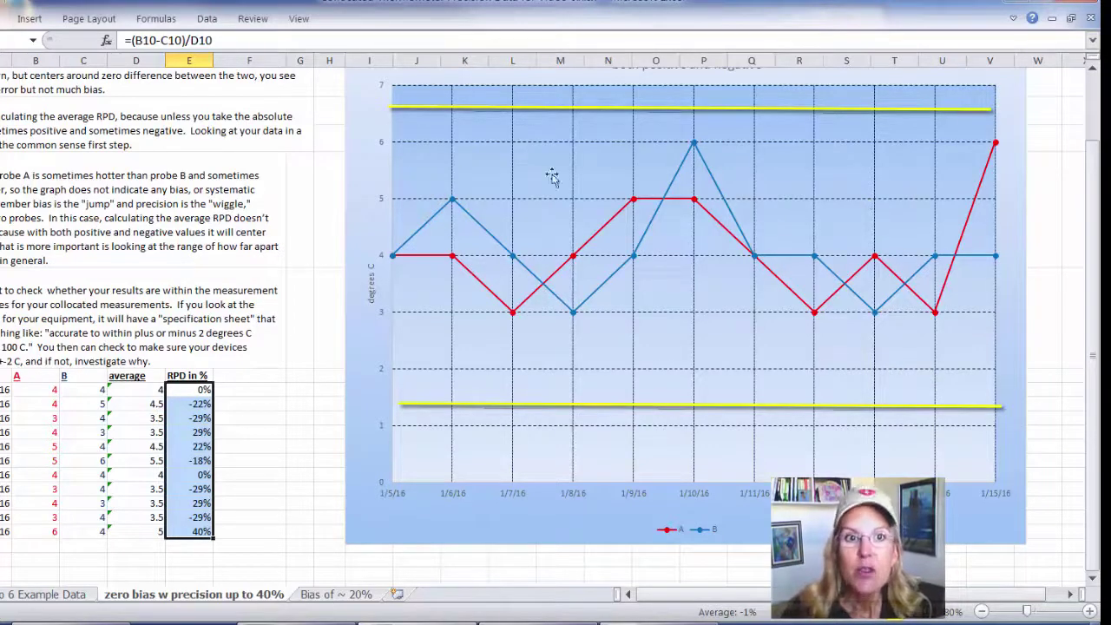
pyautogui.click(201, 531)
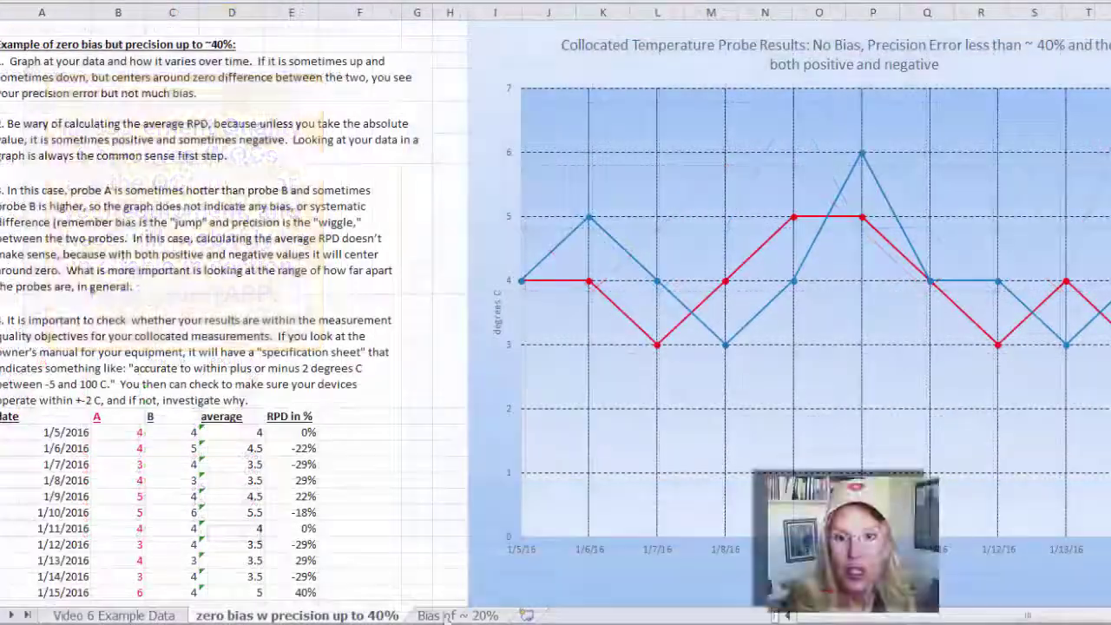
# Step: Switch to the 'Bias of ~ 20%' worksheet and scroll back to its top
pyautogui.click(443, 612)
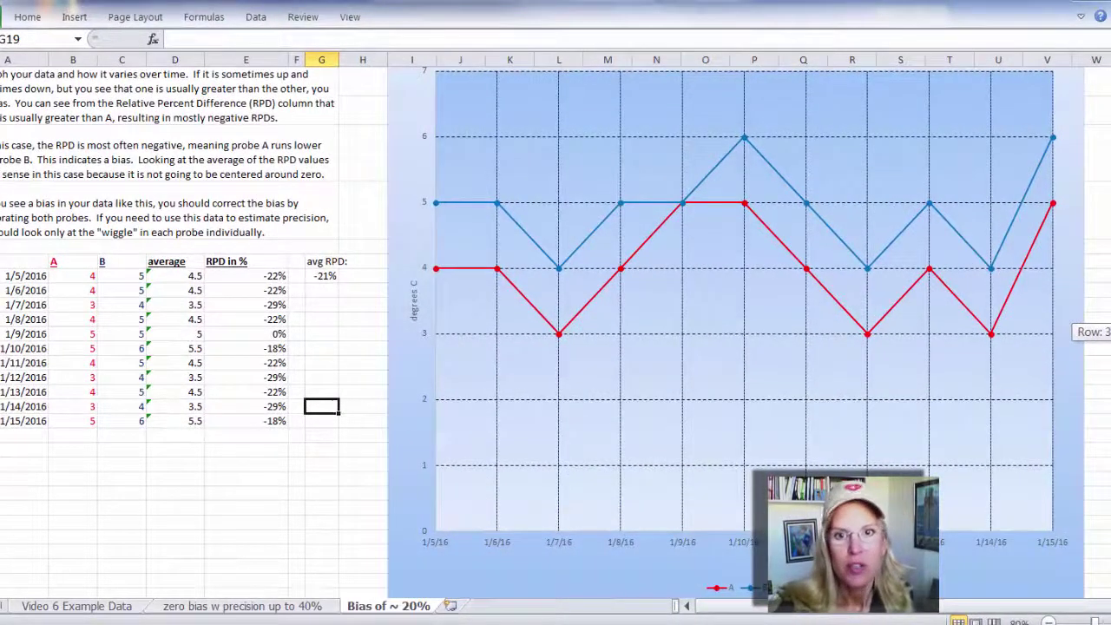
pyautogui.scroll(1, 555, 348)
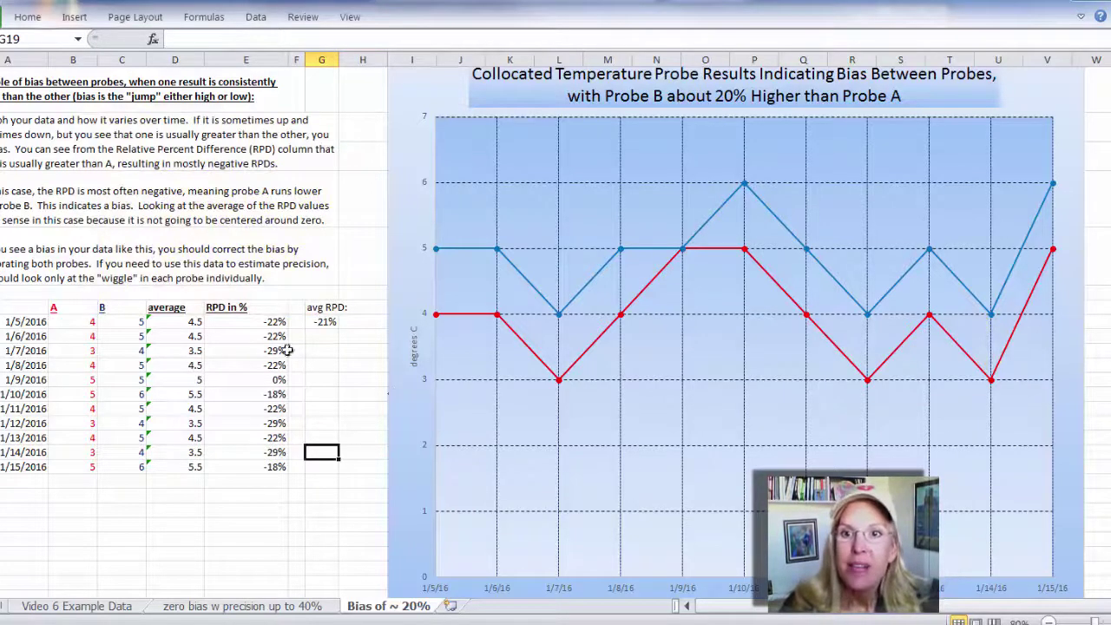
pyautogui.moveTo(251, 307); pyautogui.dragTo(261, 478)
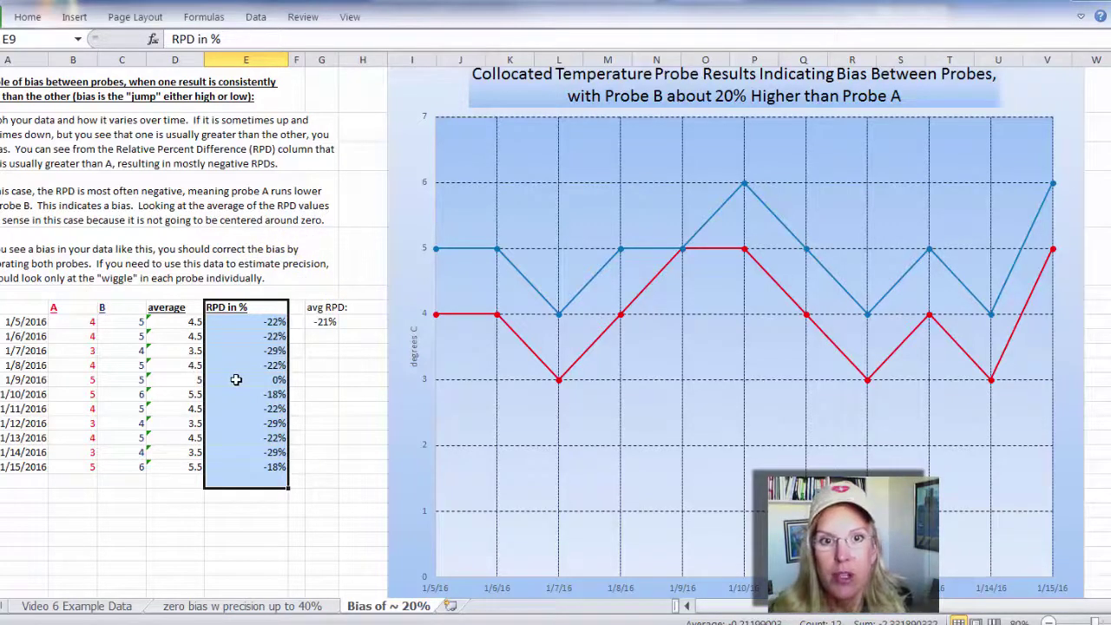
pyautogui.moveTo(683, 252)
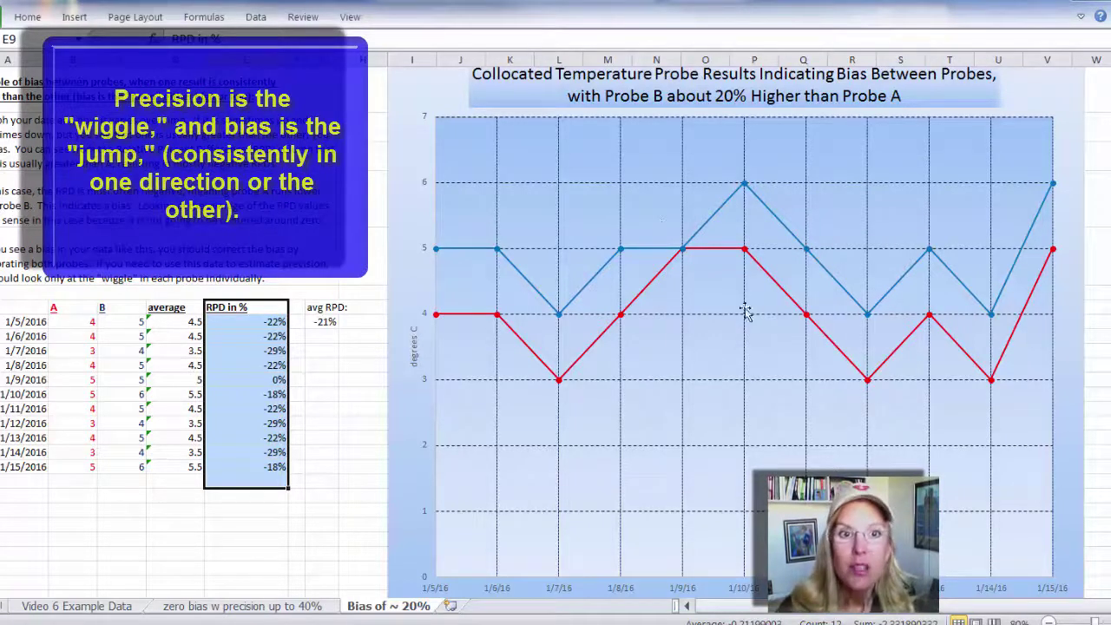
pyautogui.click(320, 320)
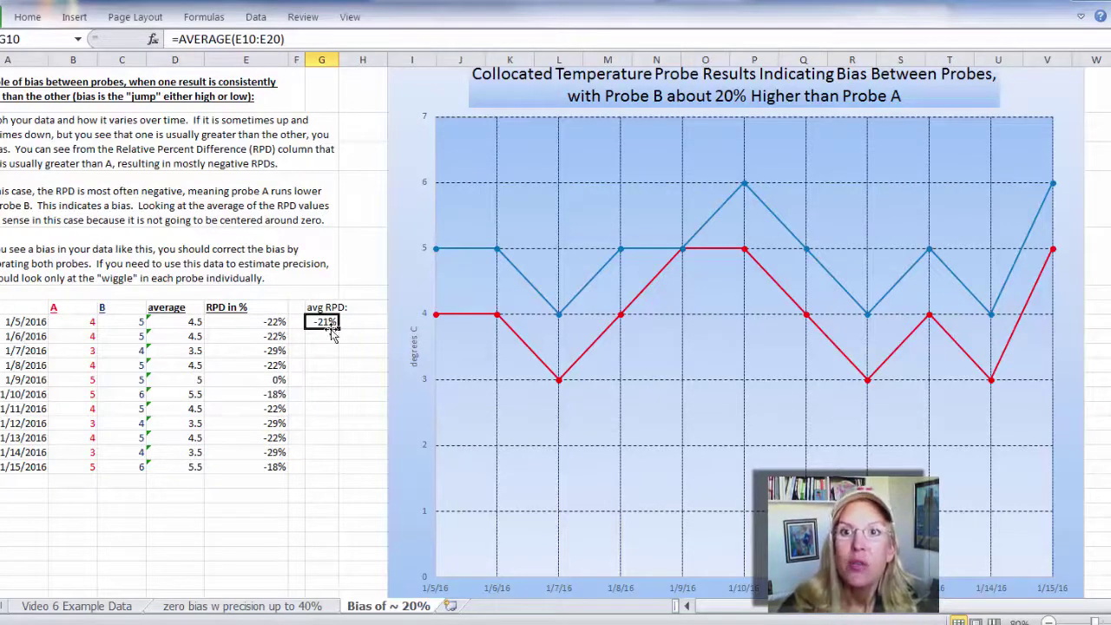
pyautogui.click(213, 39)
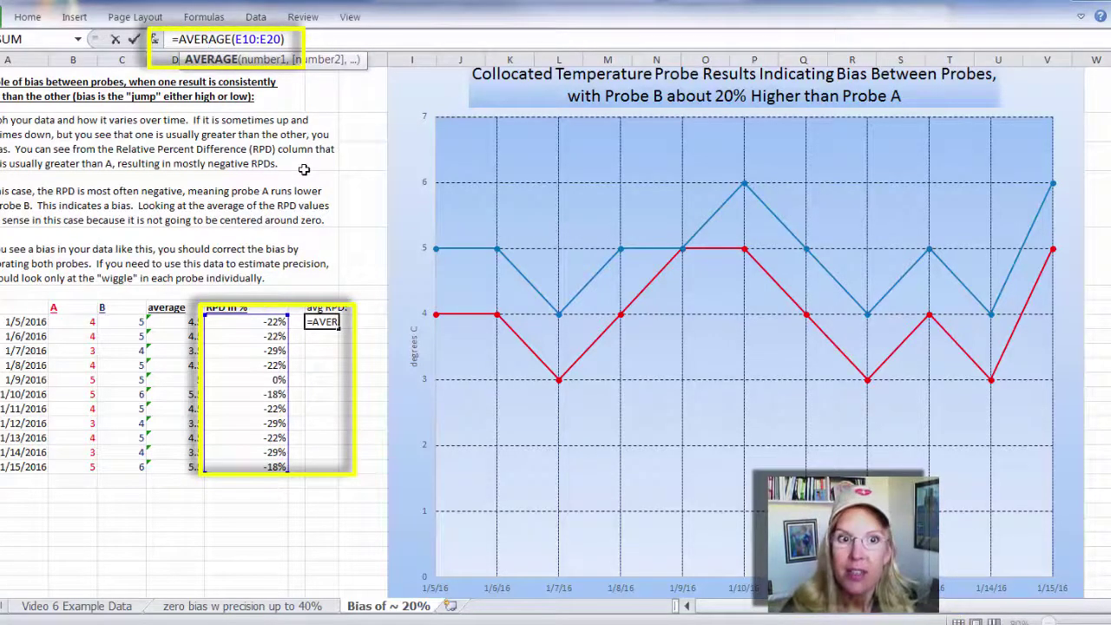
pyautogui.press('Return')
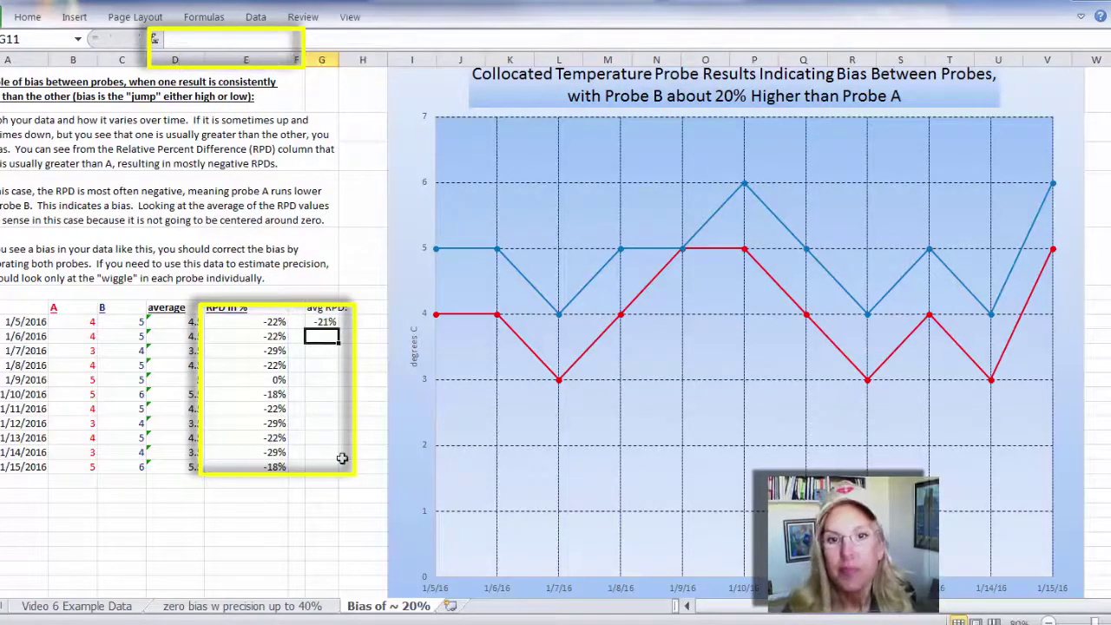